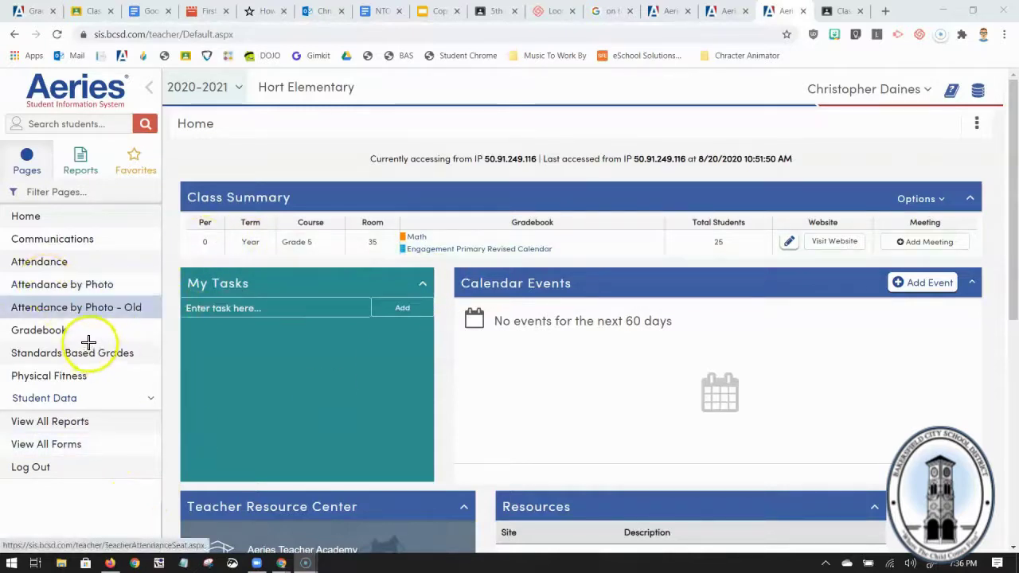
Step: Go to the teacher's Gradebook list and start a new gradebook with Add Gradebook
drag(87, 340, 27, 342)
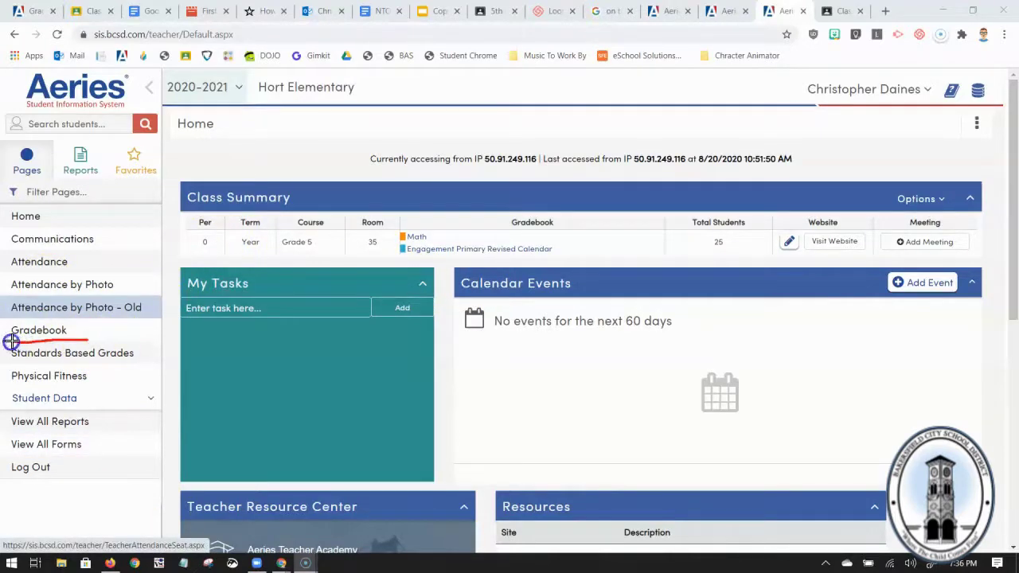
click(56, 333)
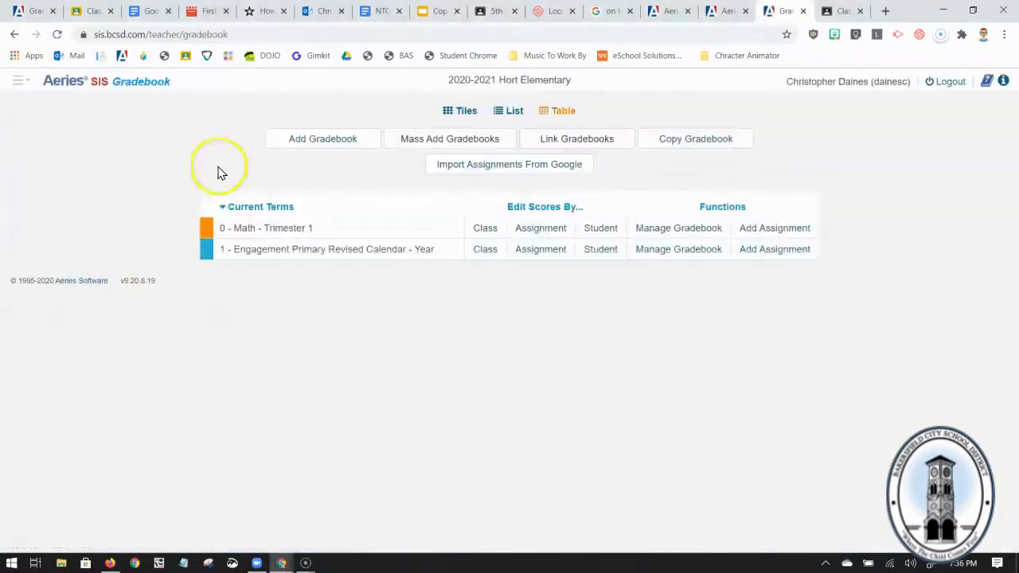
drag(266, 154, 375, 147)
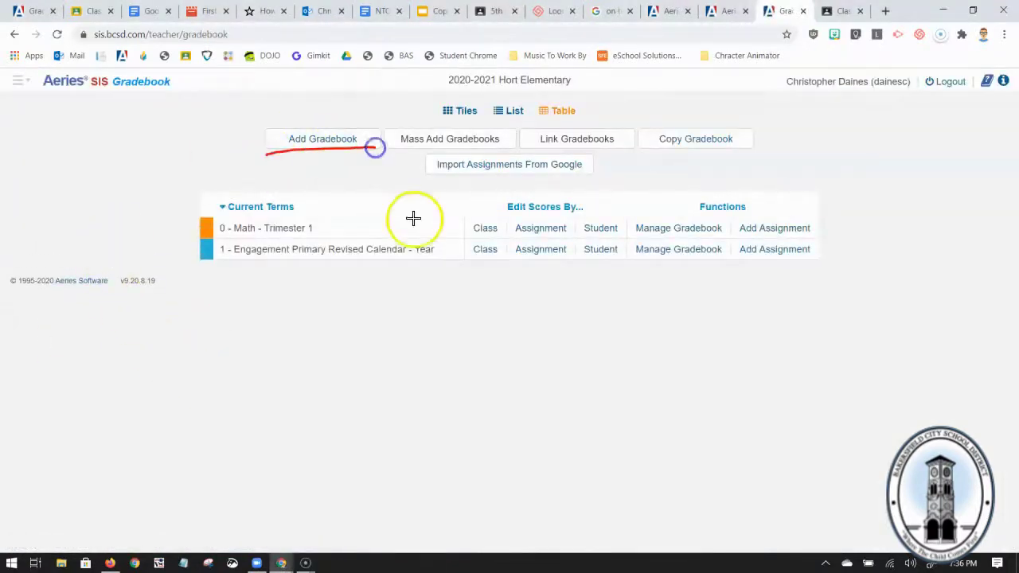
click(334, 143)
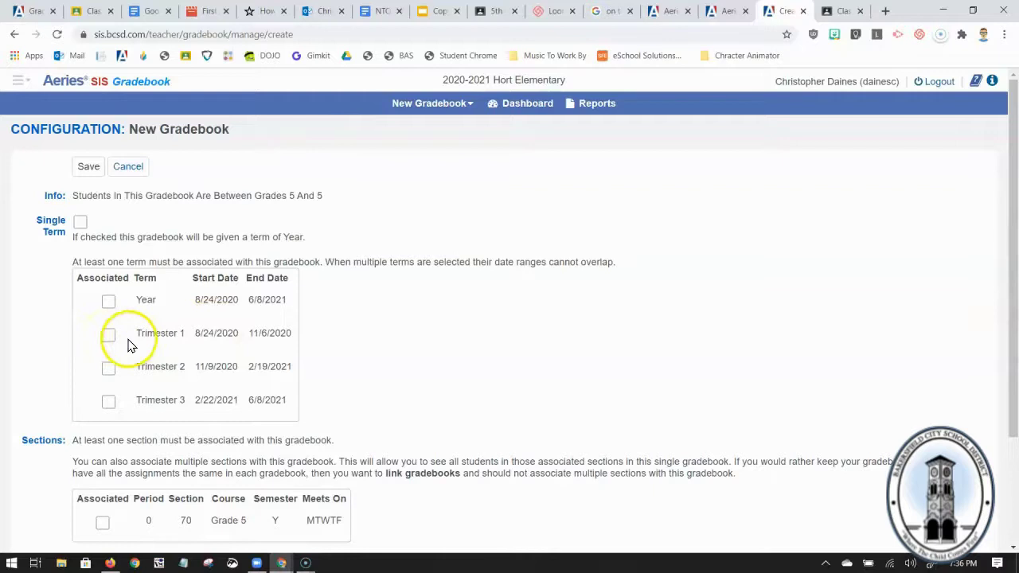
Step: Associate the gradebook with Trimester 1 (8/24/2020–11/6/2020) and bring the Sections area into view
click(108, 336)
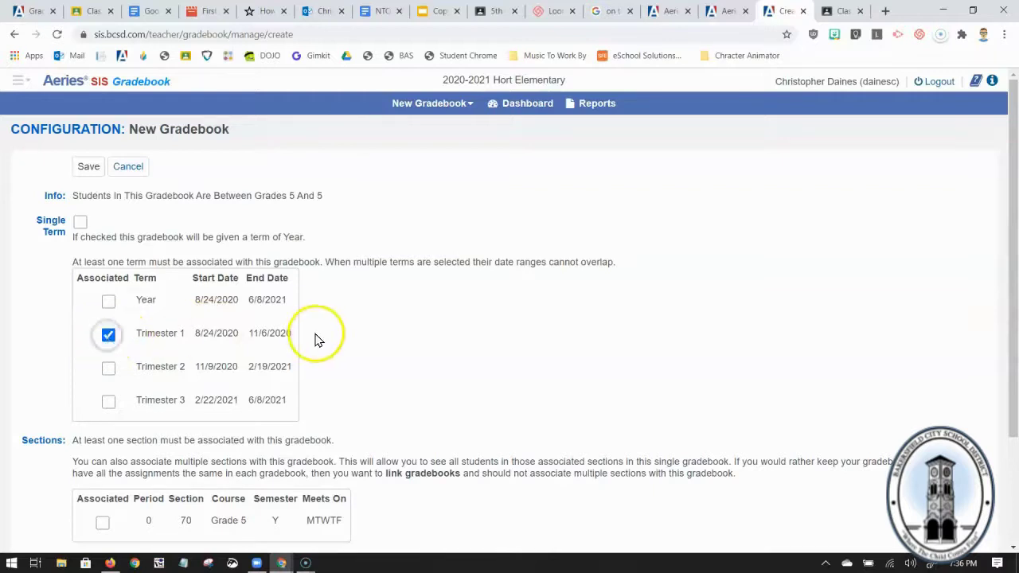
click(369, 381)
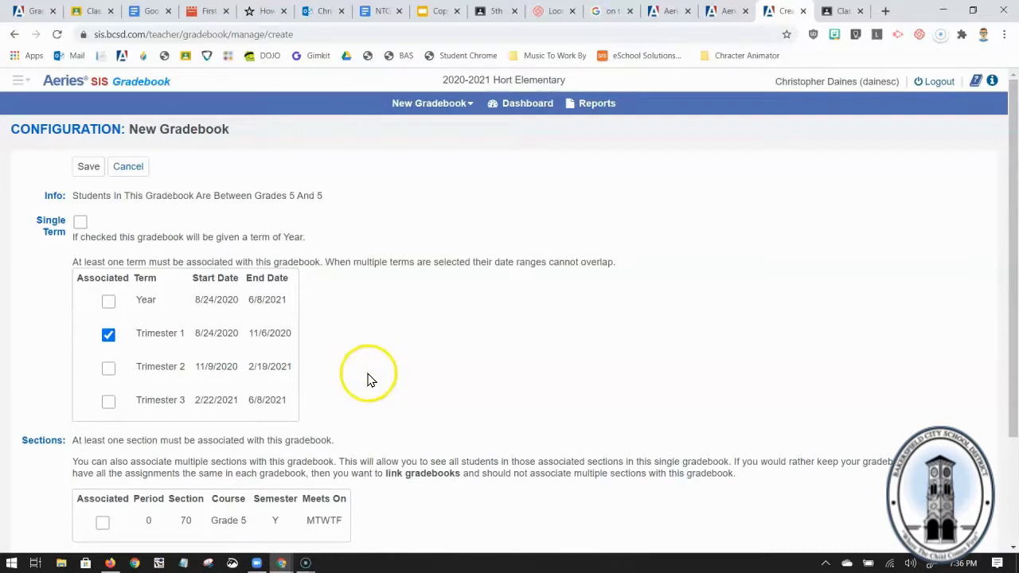
scroll(370, 379, down, 3)
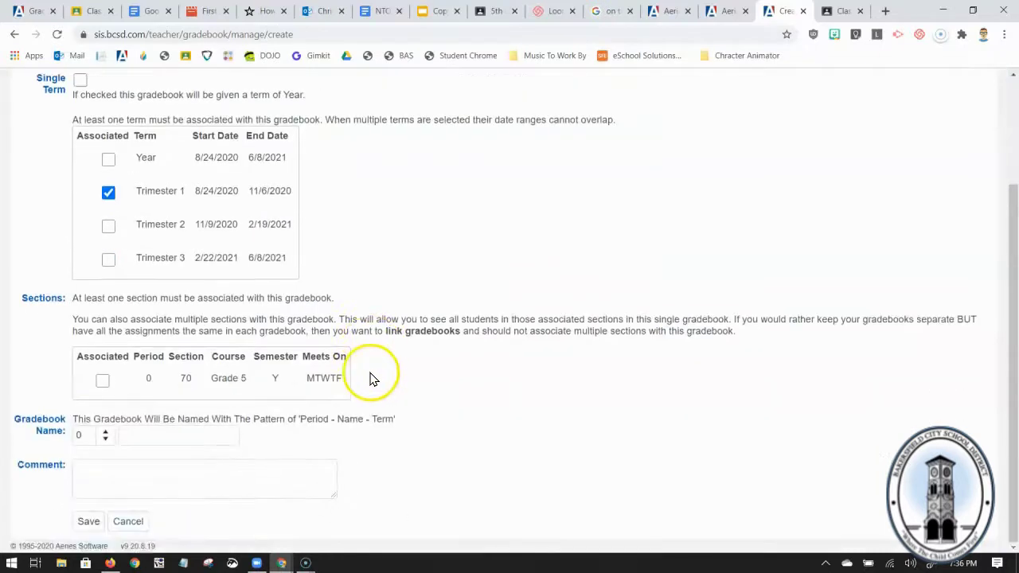
Step: Link the period 0 Grade 5 section, rename the gradebook 'Reading Language Arts', and save it
click(102, 384)
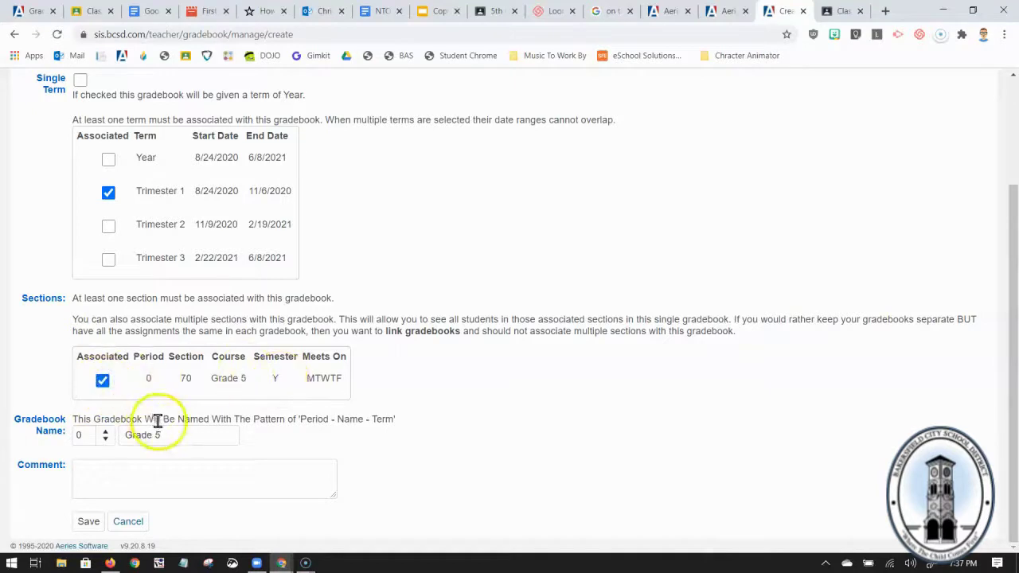
drag(173, 435, 105, 427)
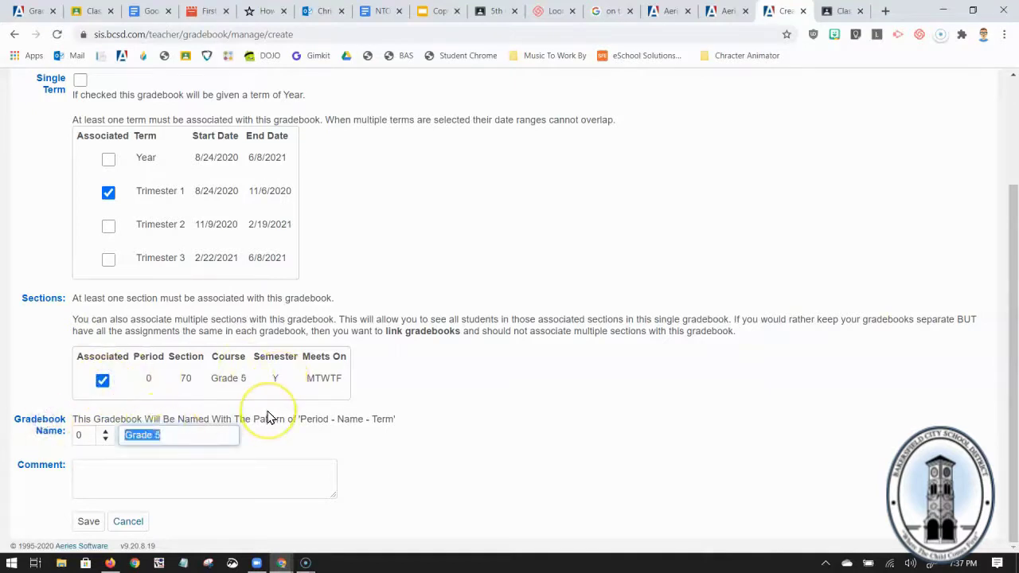
text(Rea)
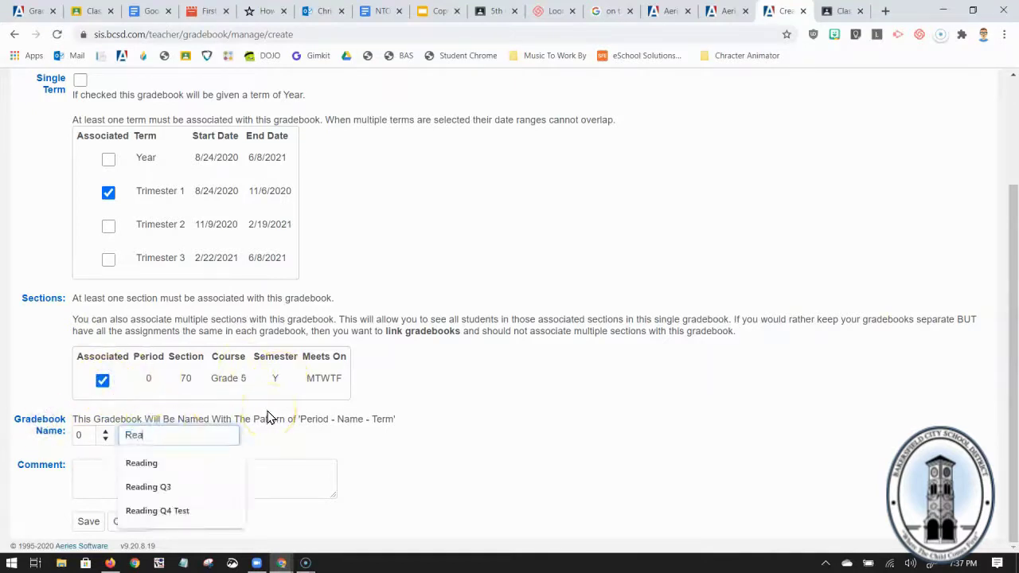
text(ding la)
key(BackSpace)
key(BackSpace)
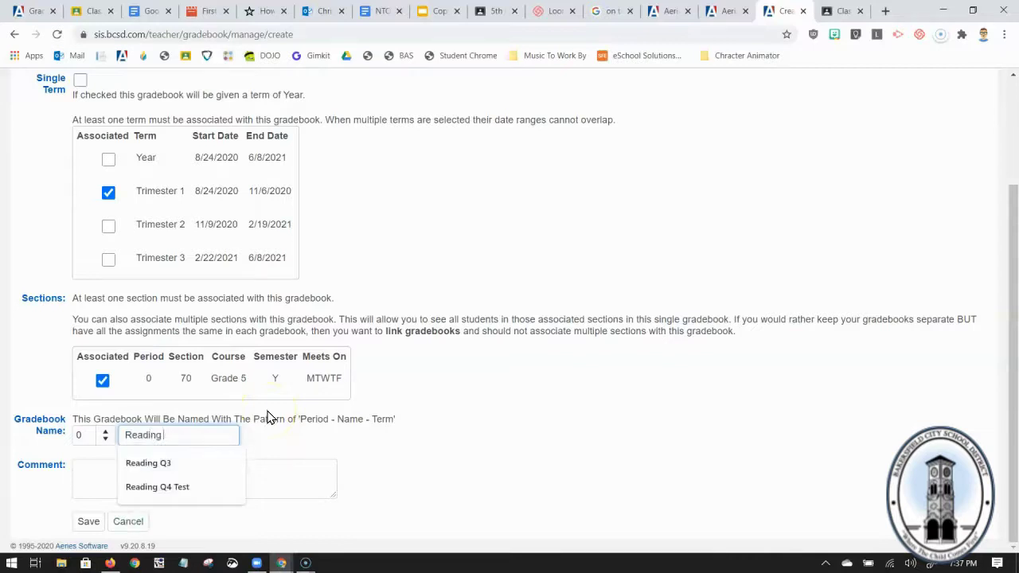
text(Language Arts)
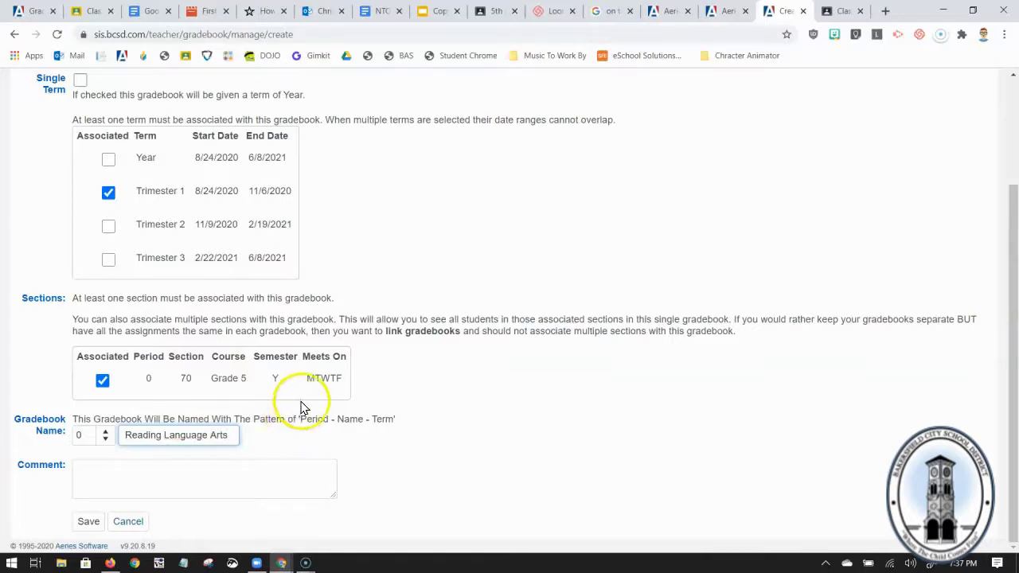
click(402, 436)
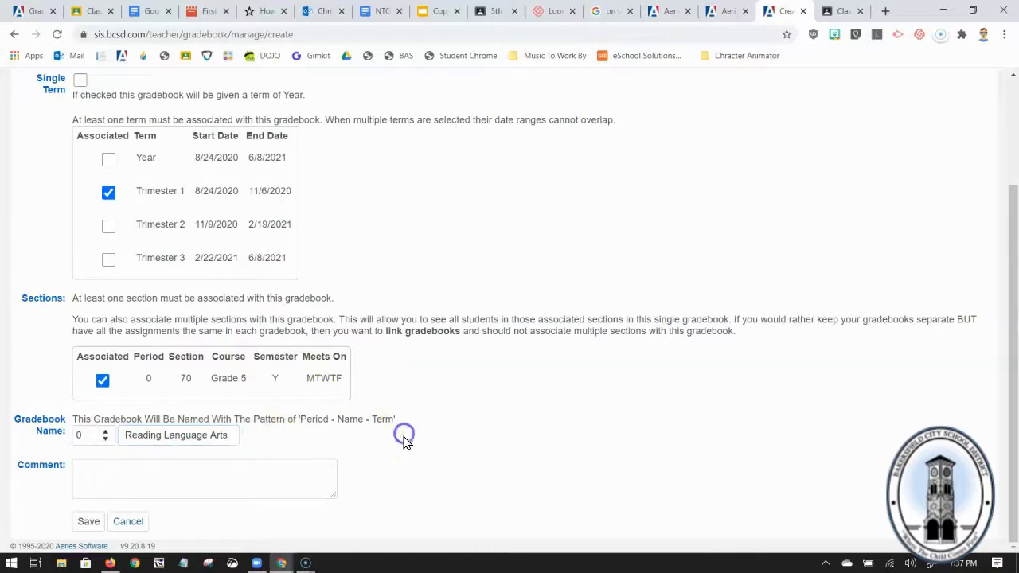
click(89, 522)
click(83, 522)
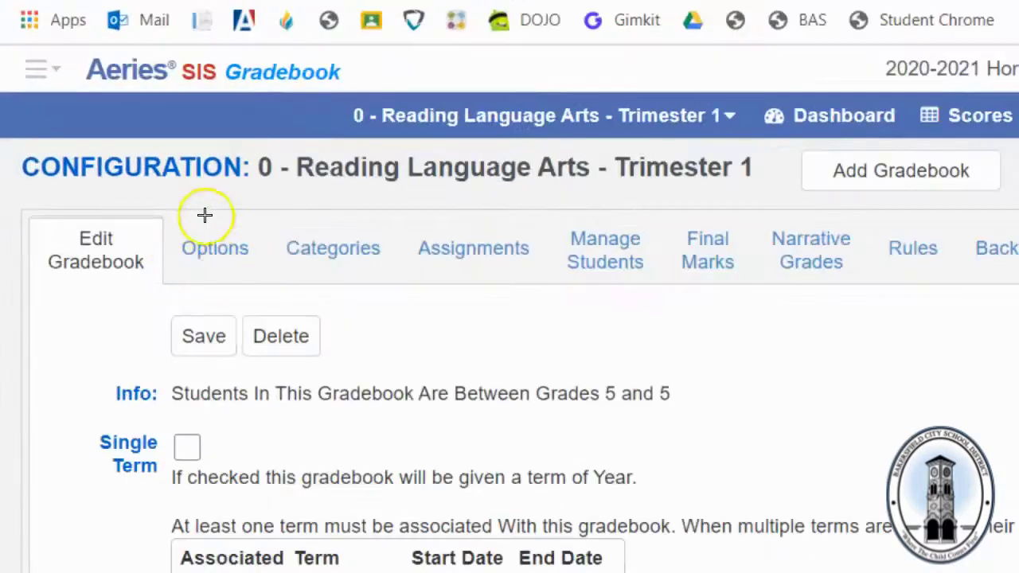
drag(178, 264, 240, 265)
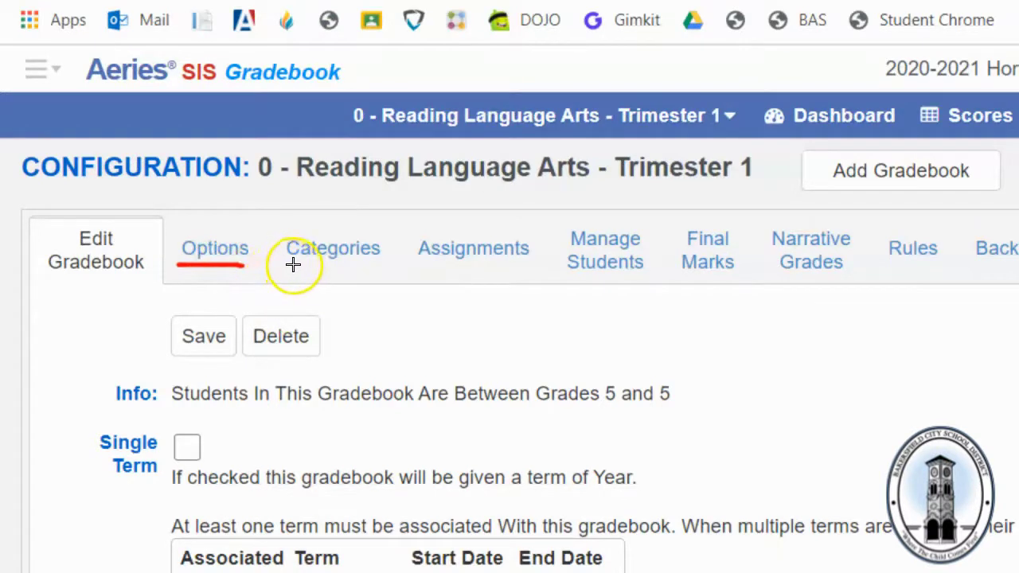
click(288, 264)
drag(391, 263, 392, 263)
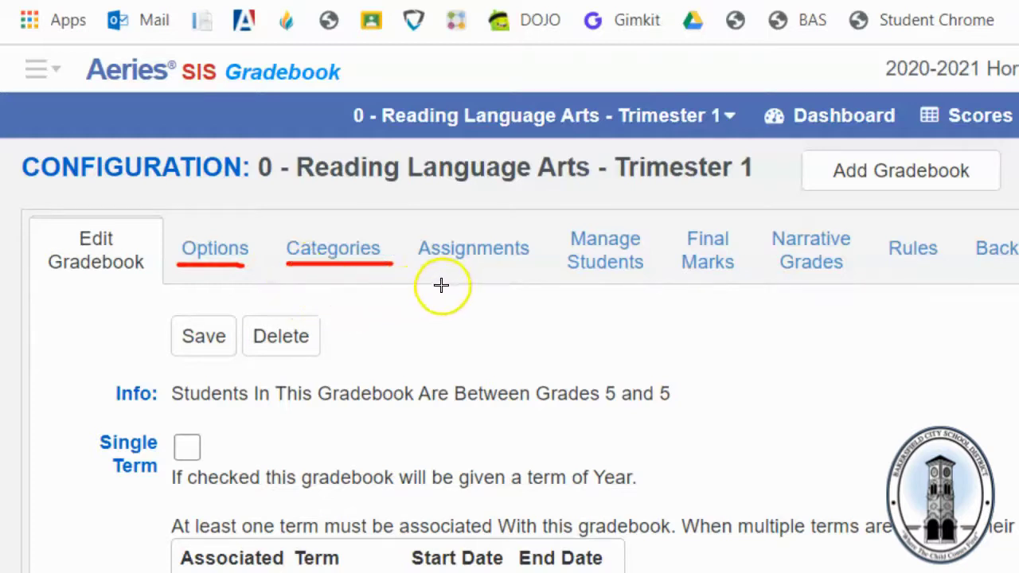
drag(567, 275, 608, 276)
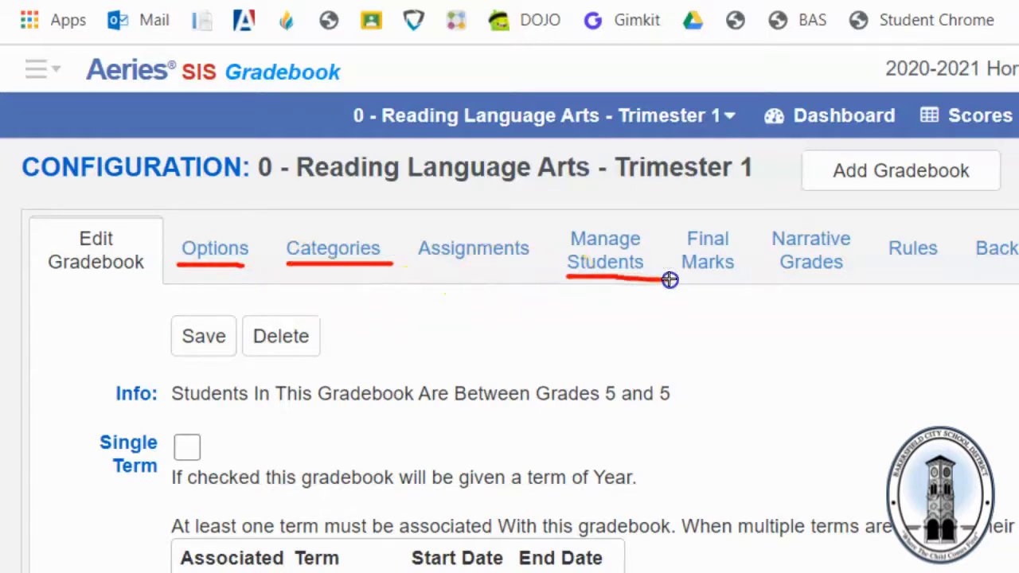
drag(670, 280, 671, 279)
drag(430, 269, 526, 265)
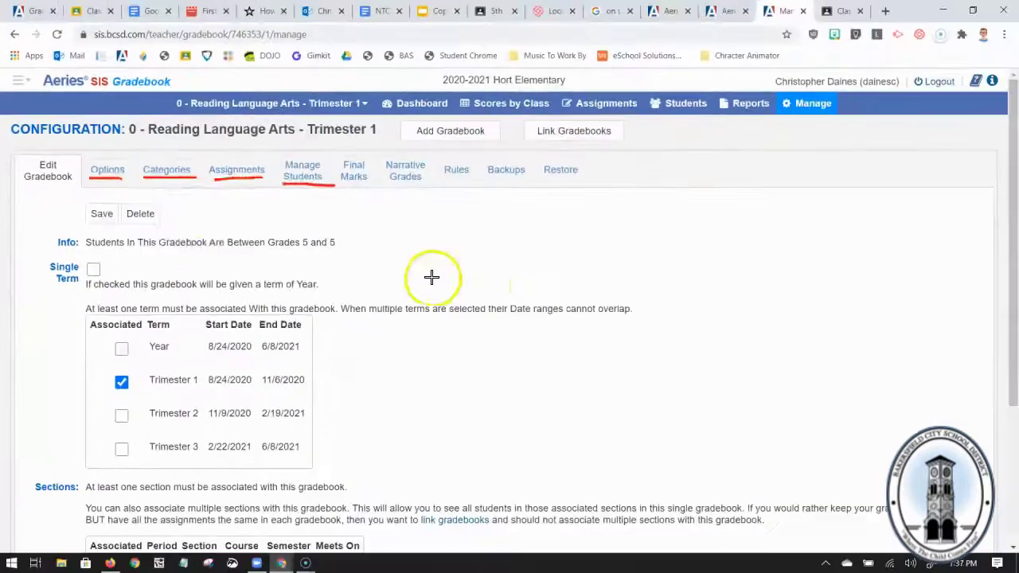
Step: Turn on Hide Dropped Students in the gradebook's Options settings
click(111, 180)
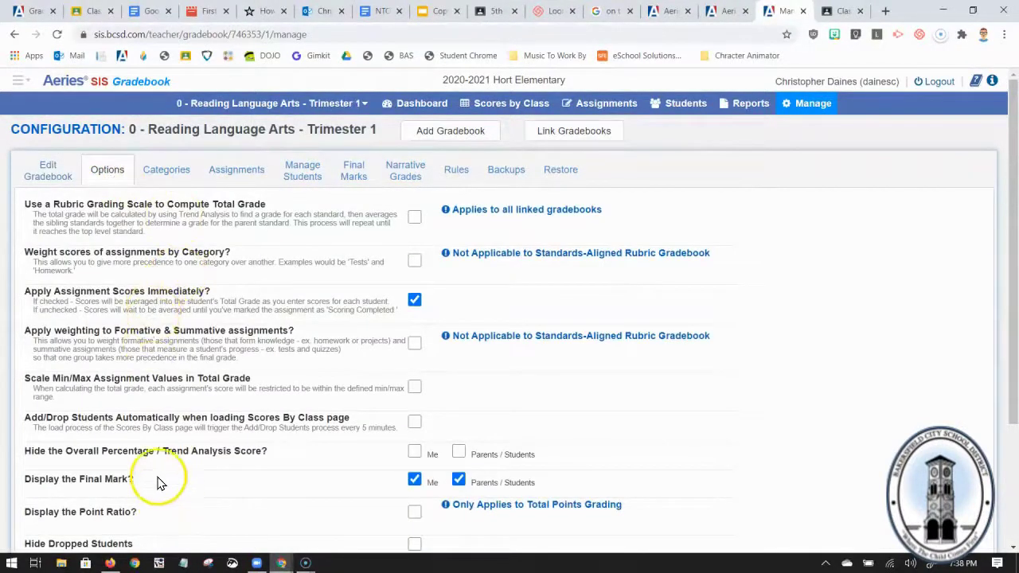
scroll(159, 478, down, 3)
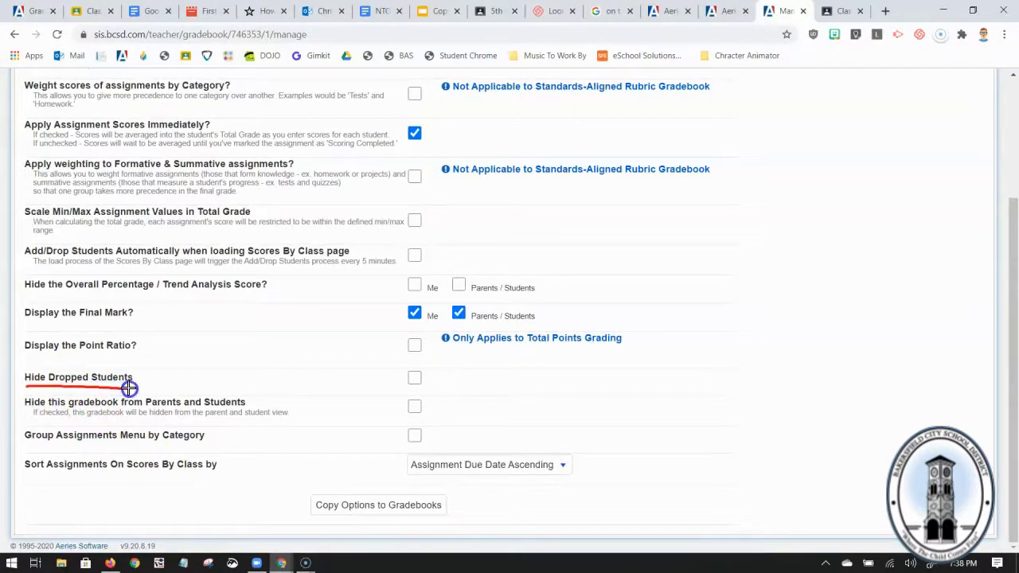
click(414, 377)
click(283, 369)
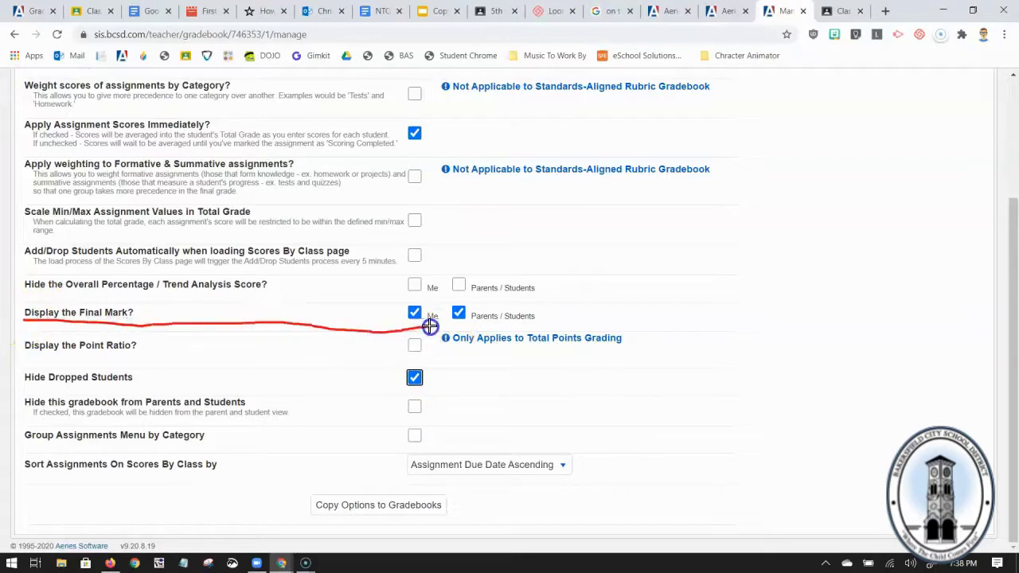
Step: Review the Options settings, keeping Display the Final Mark on for Me and Parents / Students
drag(549, 300, 448, 301)
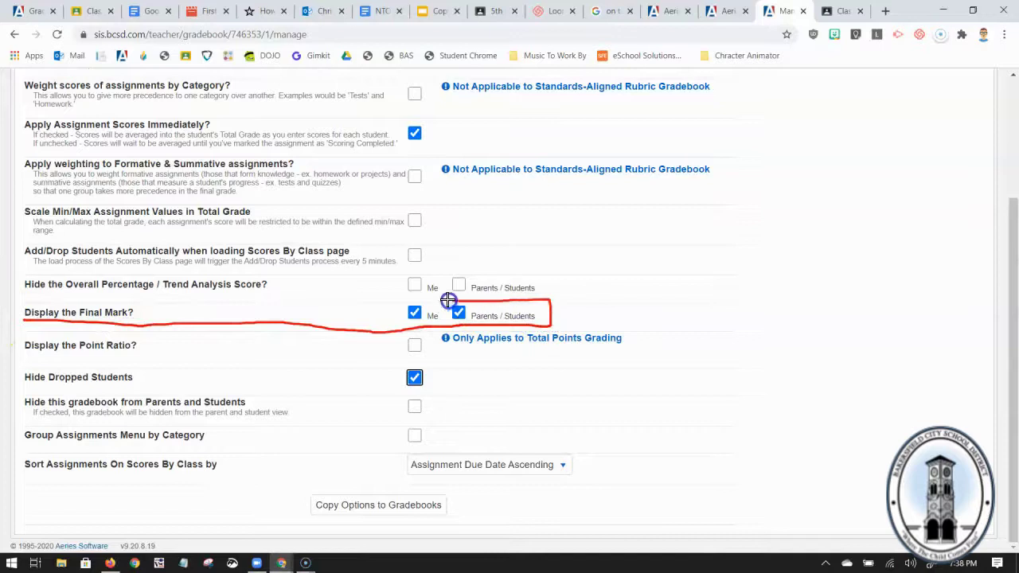
drag(378, 330, 375, 312)
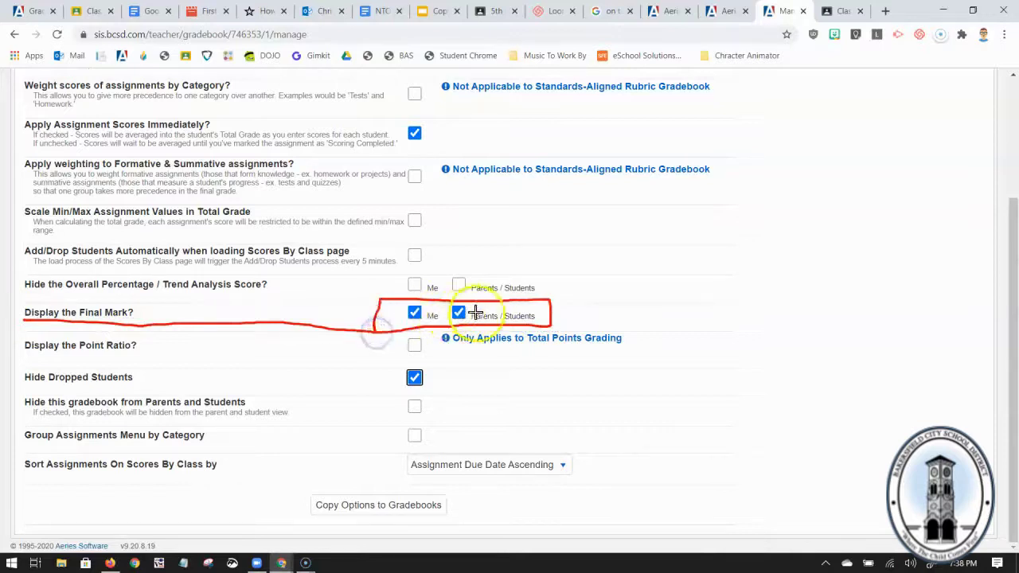
drag(443, 296, 466, 306)
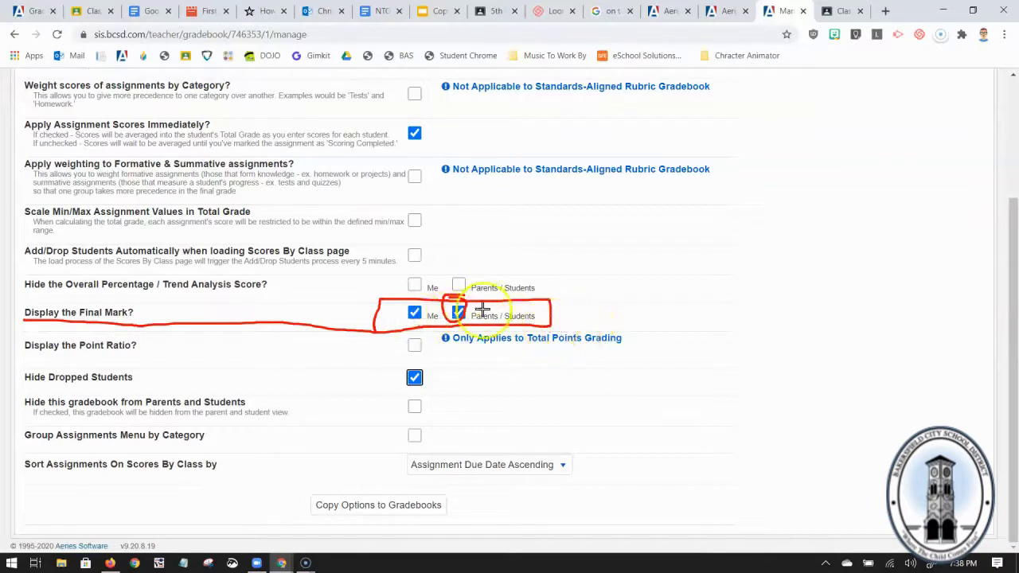
key(Escape)
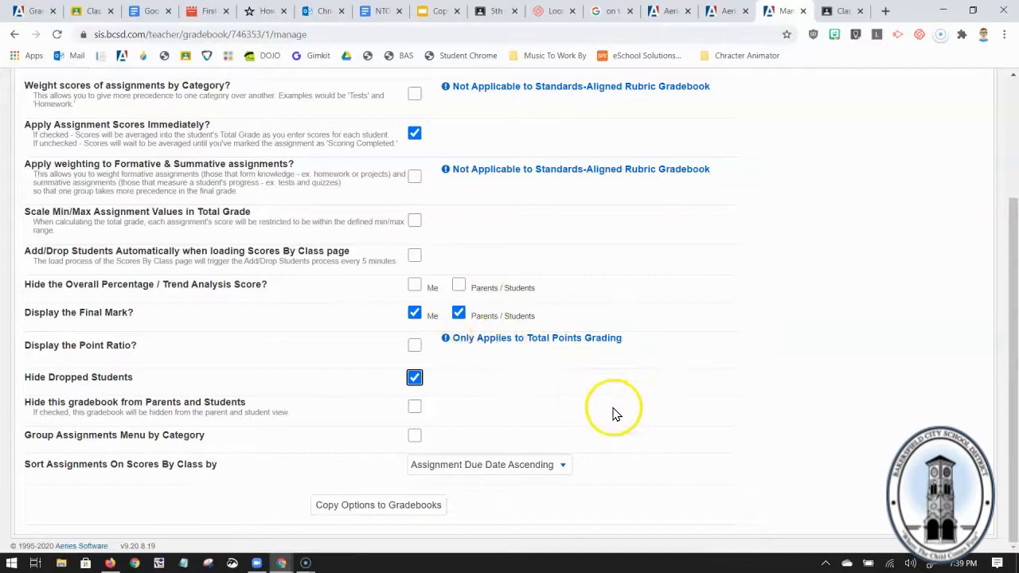
scroll(523, 430, up, 3)
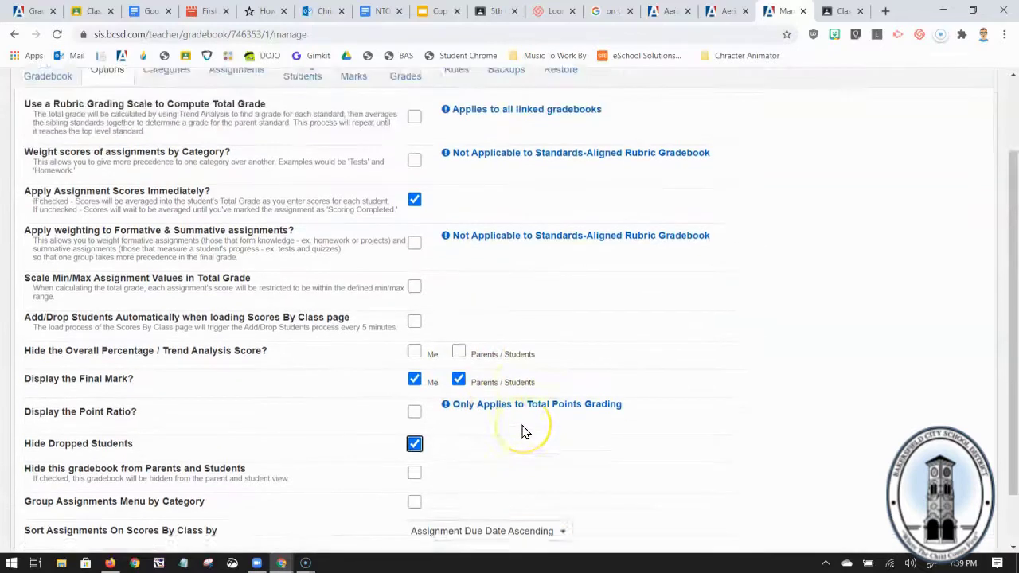
scroll(533, 410, down, 3)
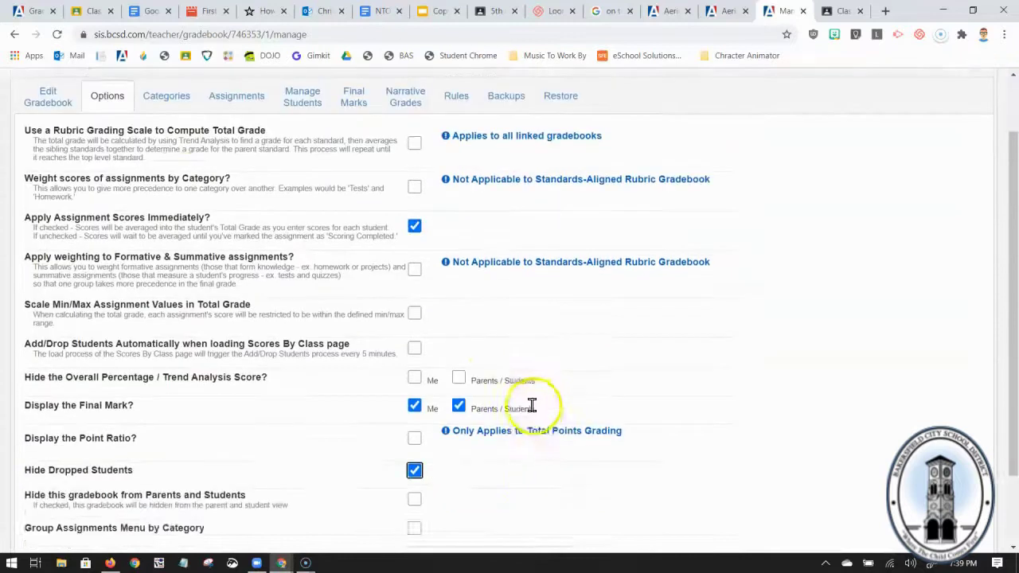
scroll(534, 410, up, 3)
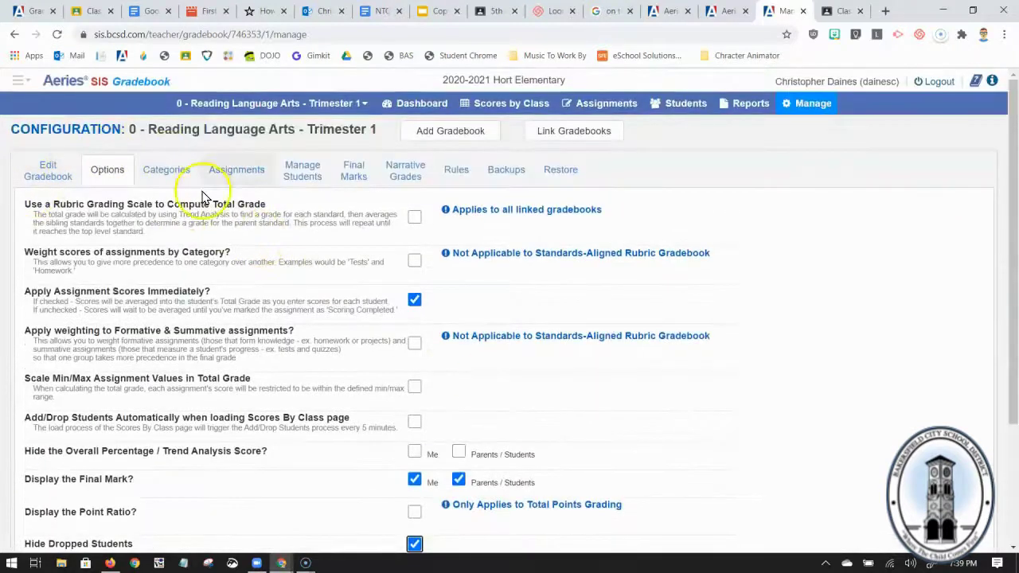
Step: On the Categories tab, add three category rows named Classwork, Assessment and AR
click(178, 176)
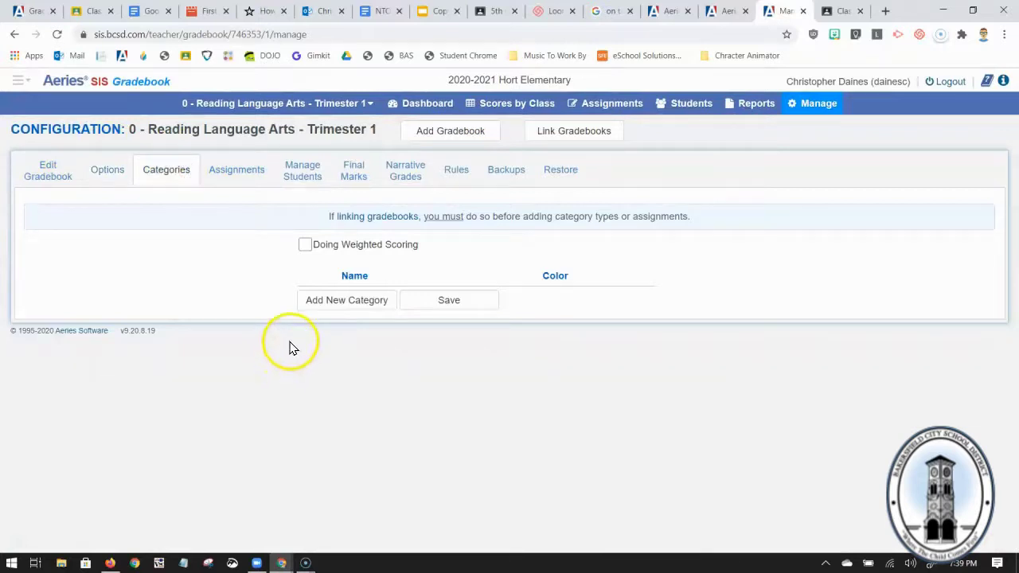
drag(156, 128, 296, 133)
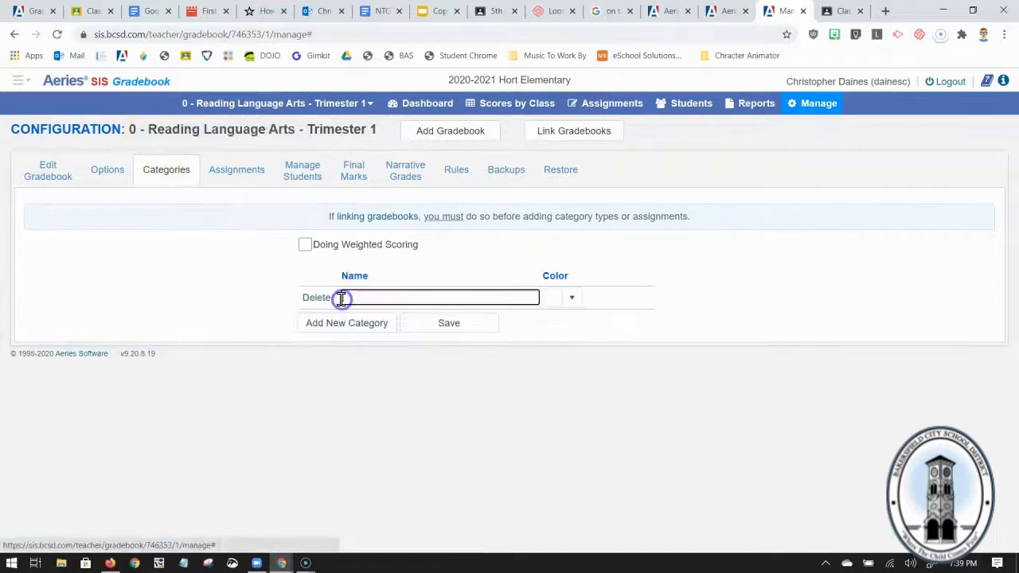
click(378, 296)
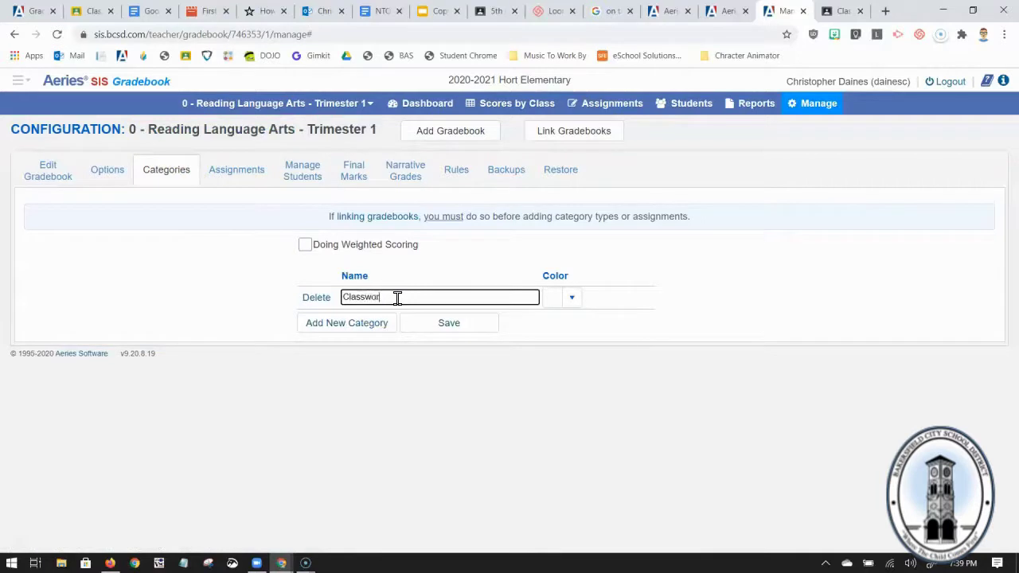
click(371, 323)
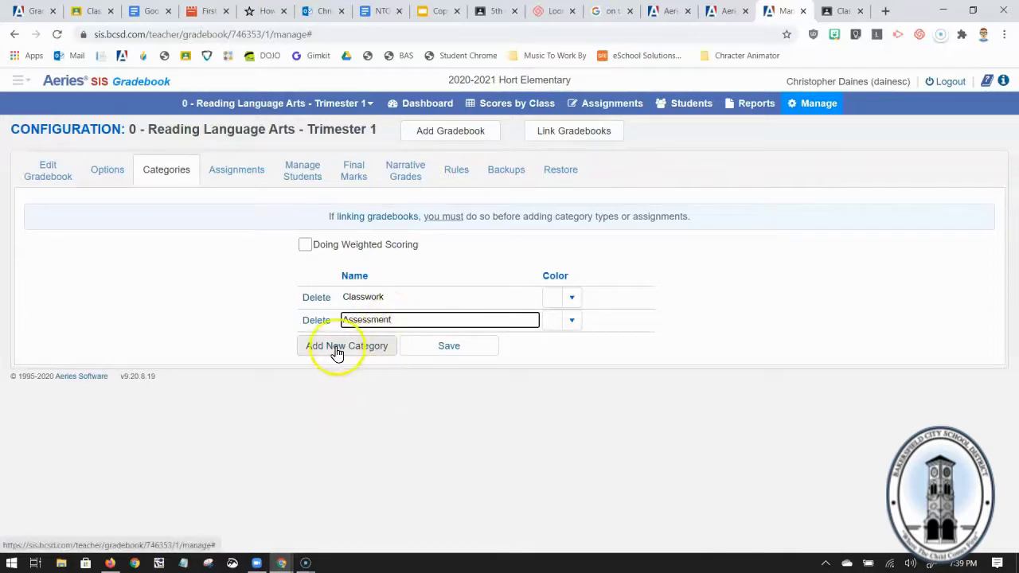
click(369, 345)
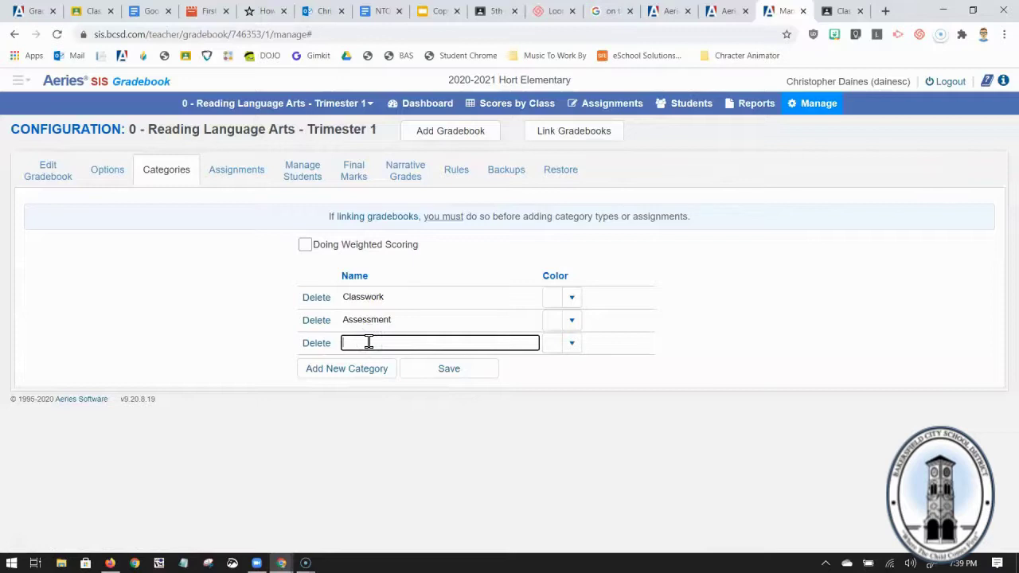
click(380, 342)
click(387, 342)
click(256, 332)
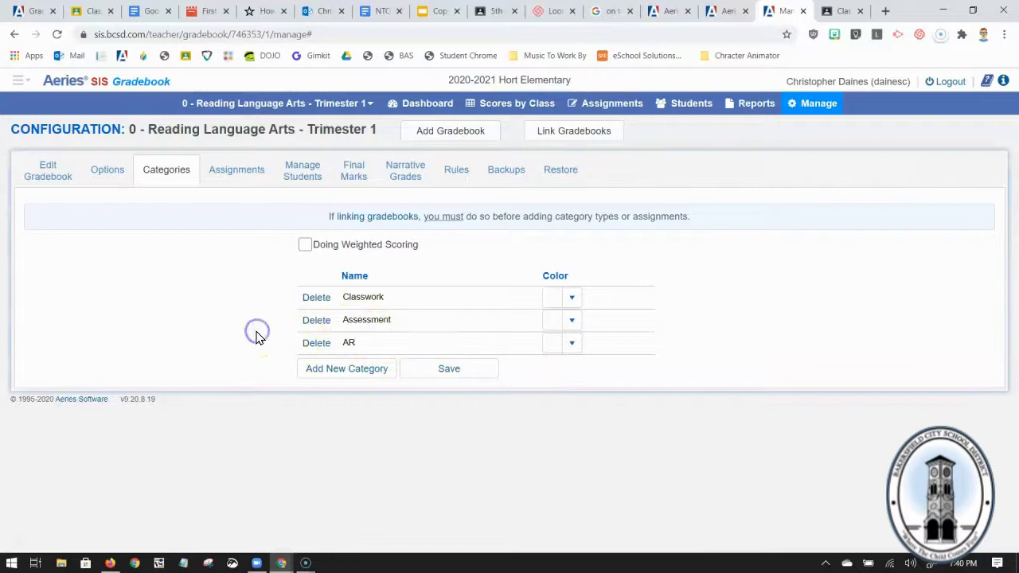
Step: Enable Doing Weighted Scoring and set AR to 10%, Assessment 50% and Classwork 40%
click(305, 245)
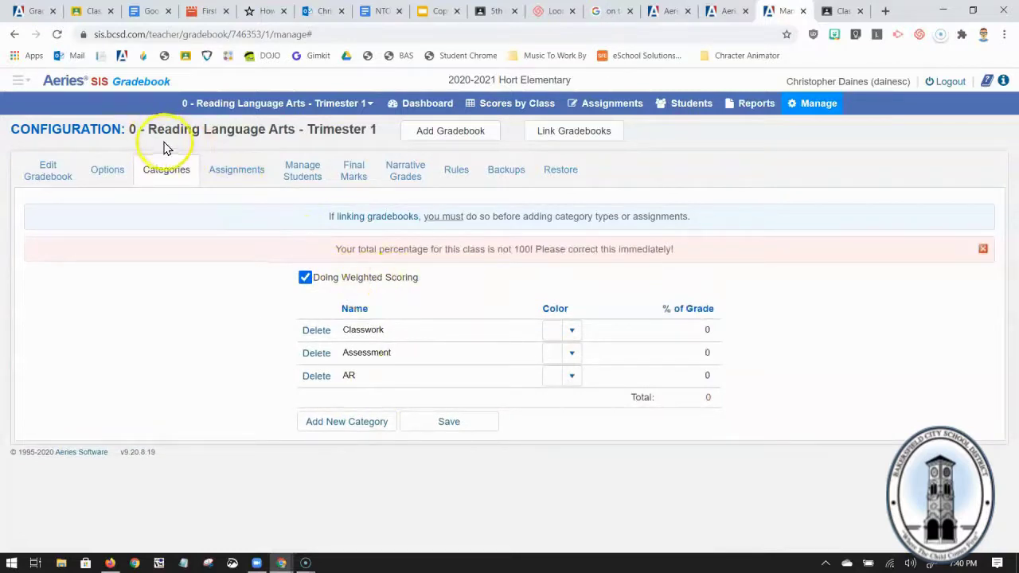
drag(151, 140, 310, 137)
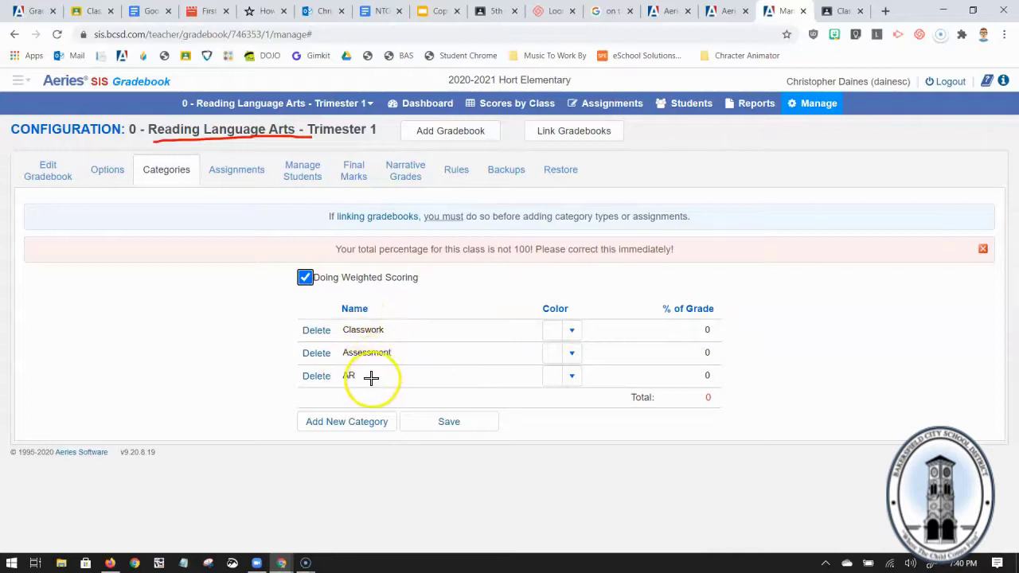
key(Escape)
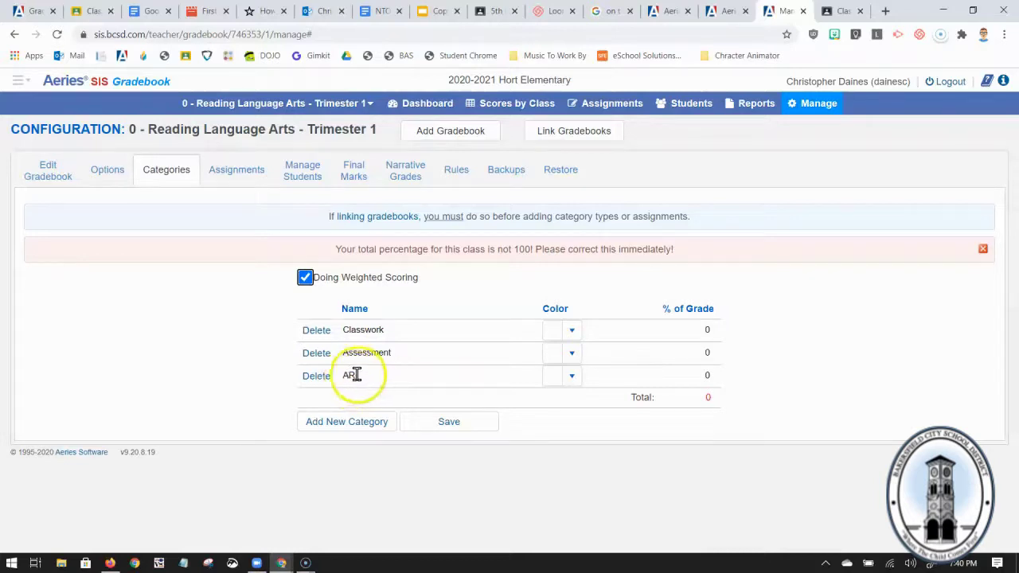
click(724, 378)
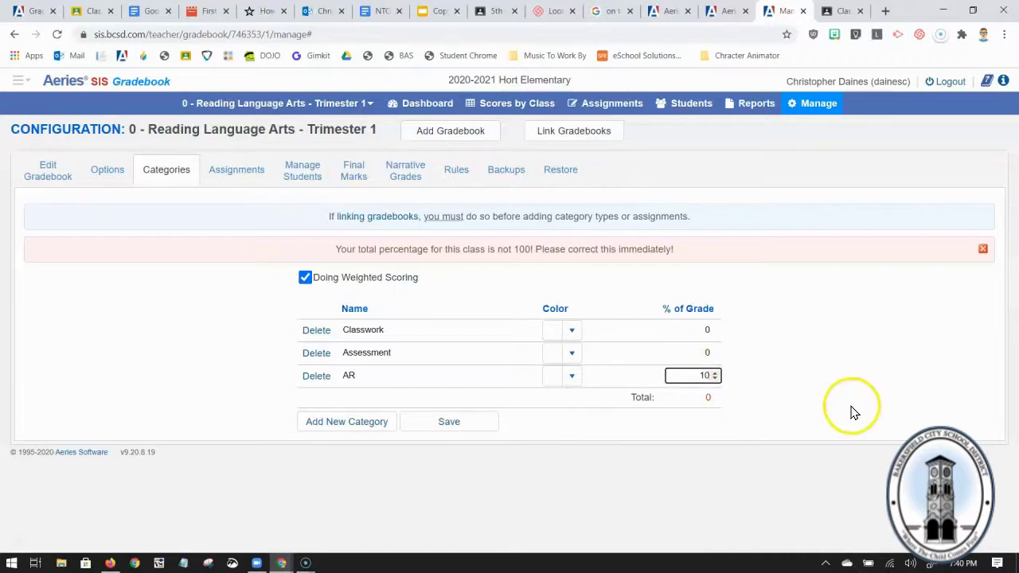
click(692, 329)
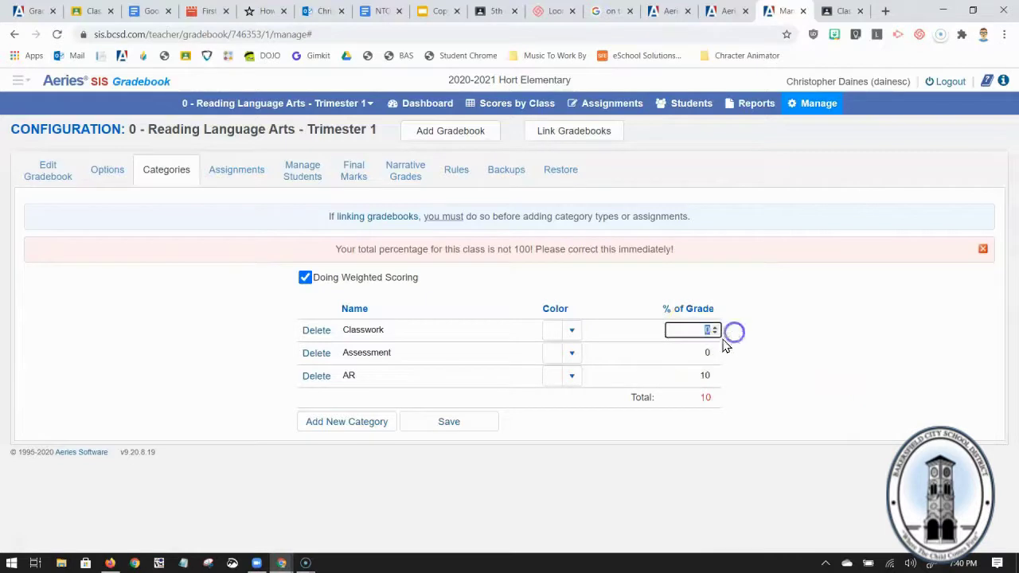
click(682, 353)
text(50)
click(698, 331)
text(40)
click(801, 351)
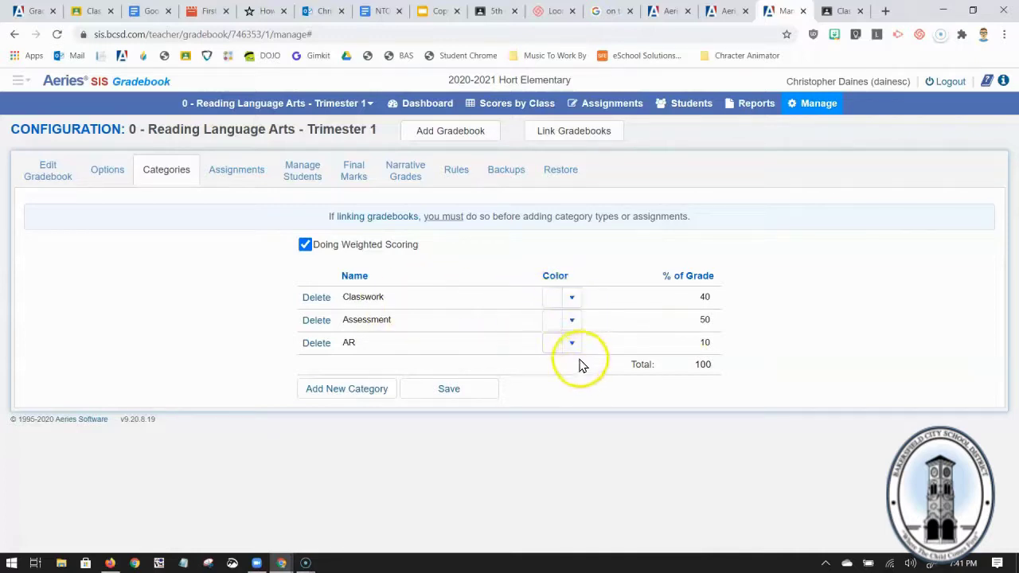
Step: Color Classwork magenta, Assessment orange and AR green, then save the categories
click(572, 301)
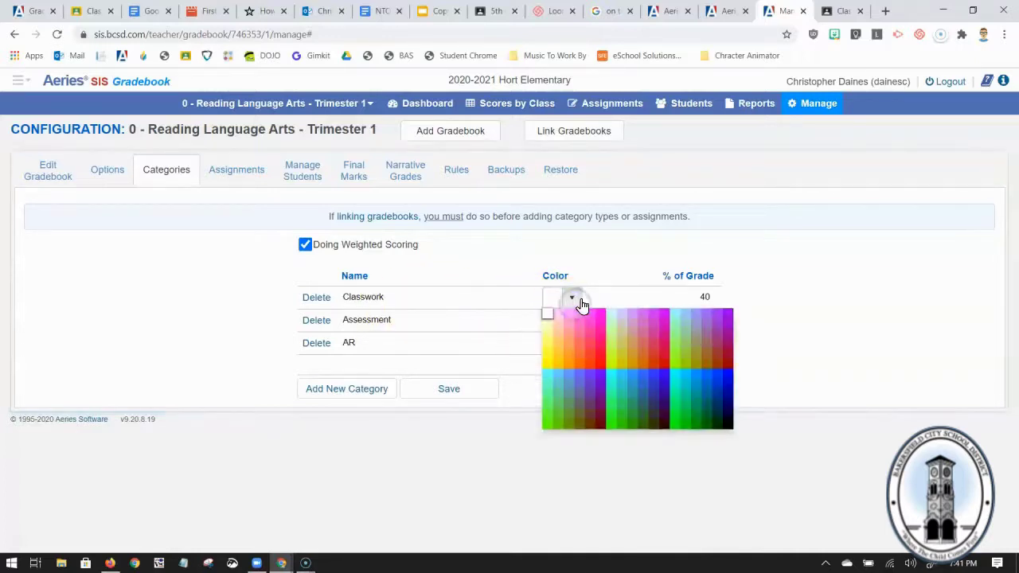
click(588, 317)
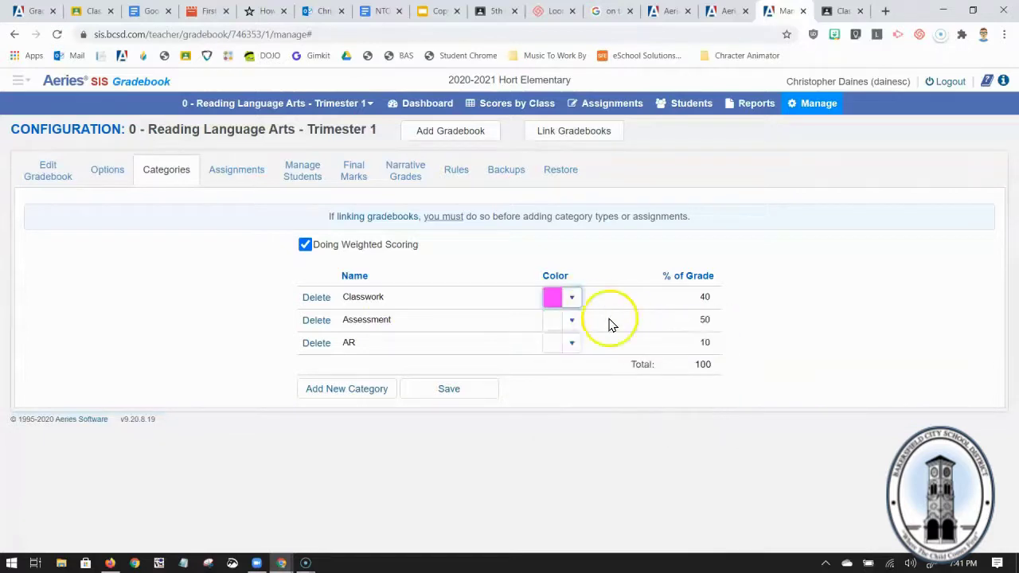
click(572, 322)
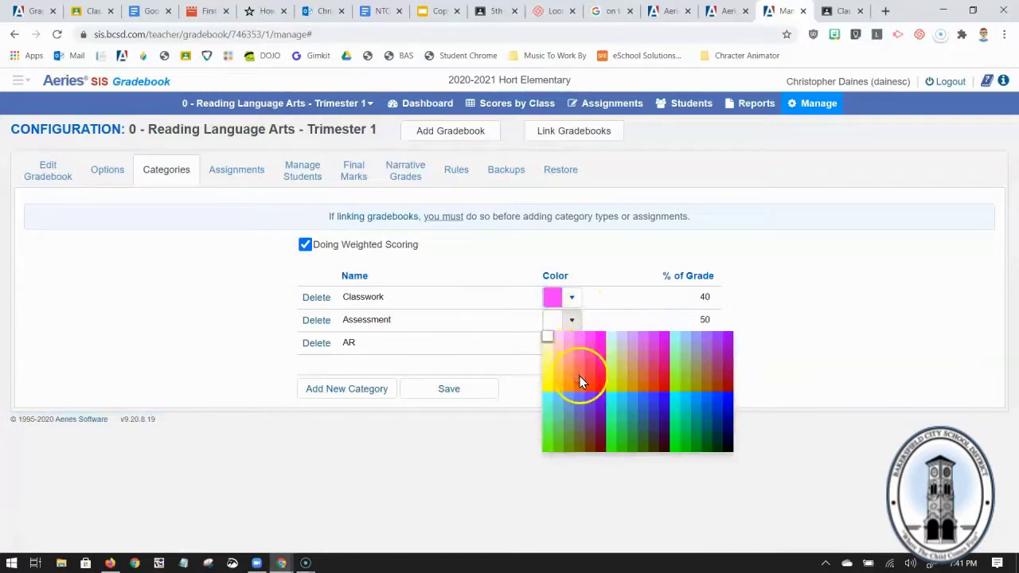
click(580, 381)
click(573, 344)
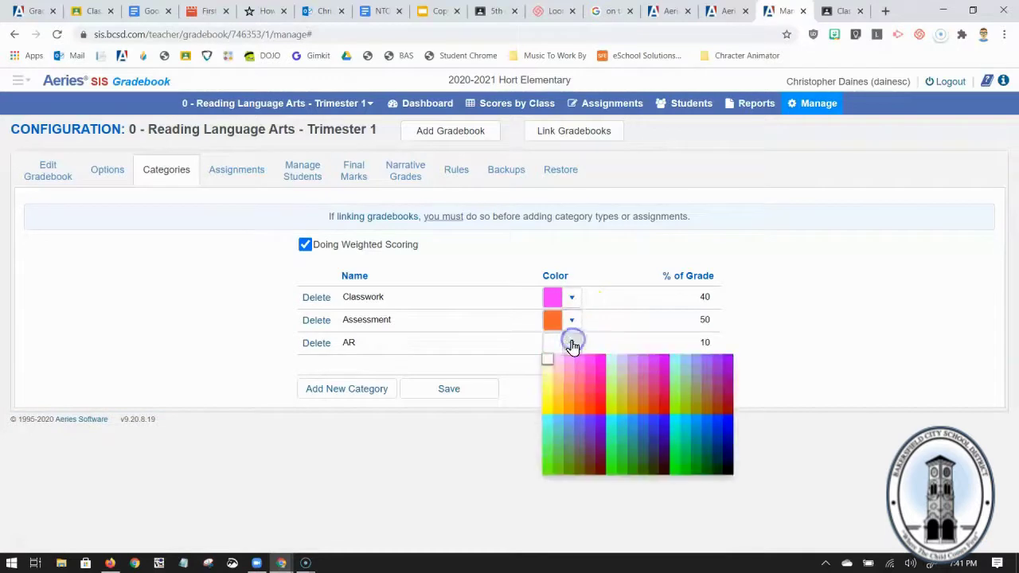
click(614, 457)
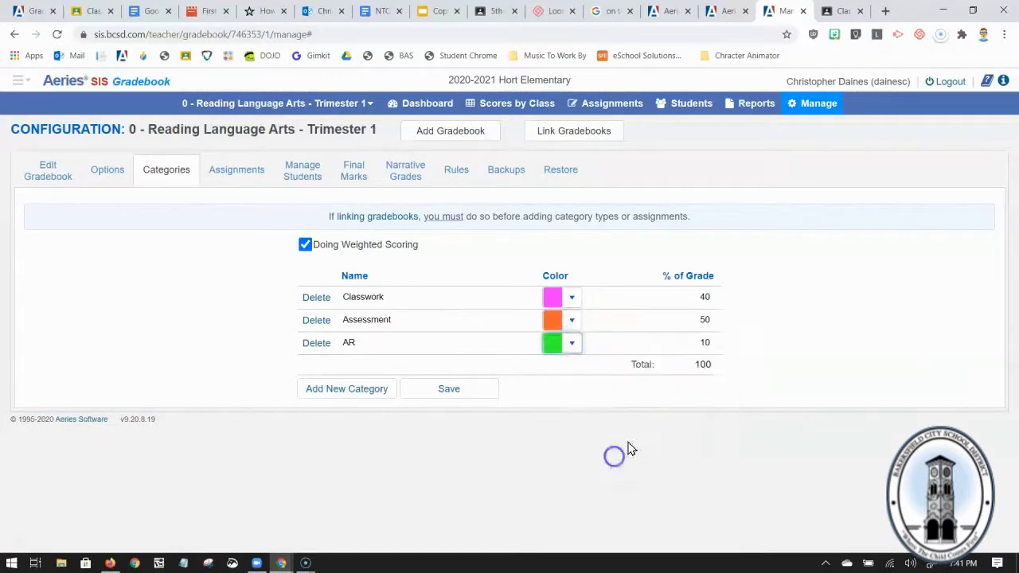
click(583, 388)
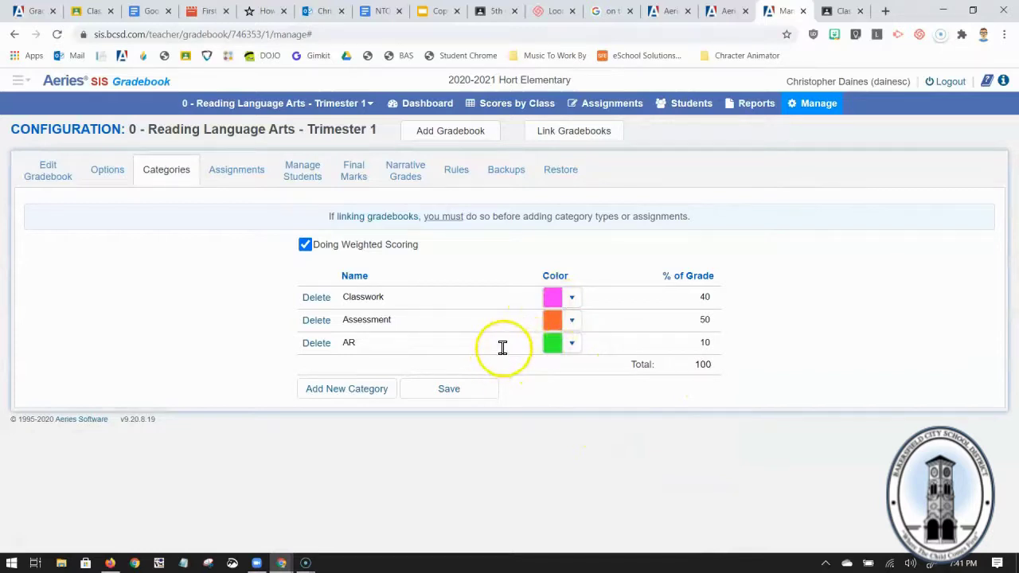
click(463, 391)
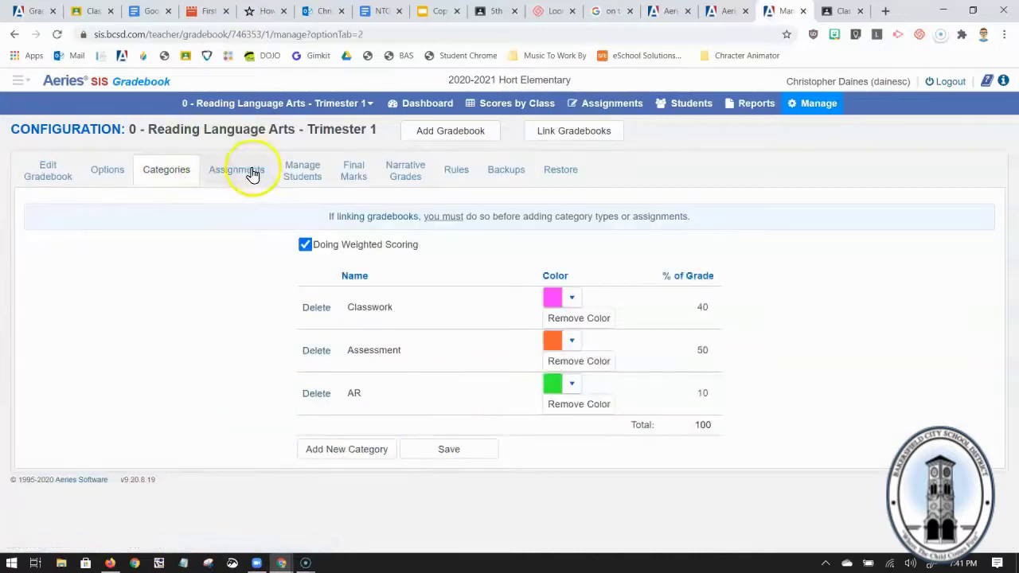
Step: Add all entering students through Manage Students, then close the Enters/Leaves window
click(304, 171)
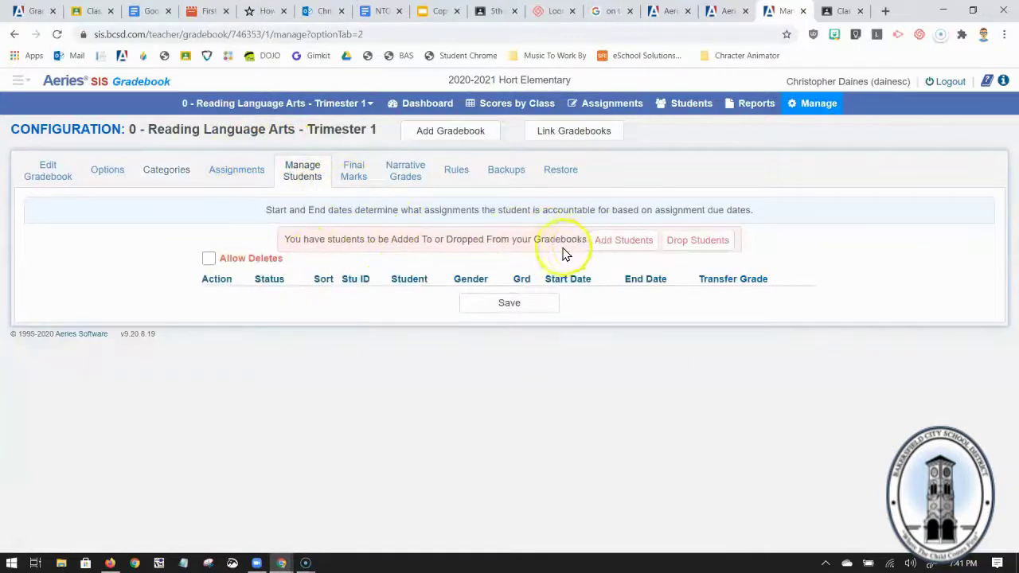
click(618, 241)
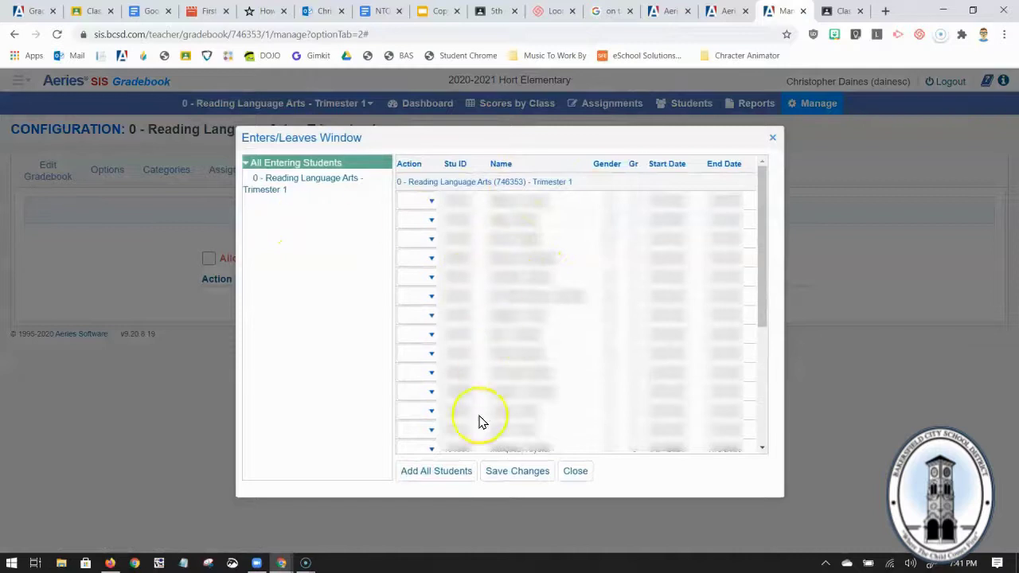
click(442, 474)
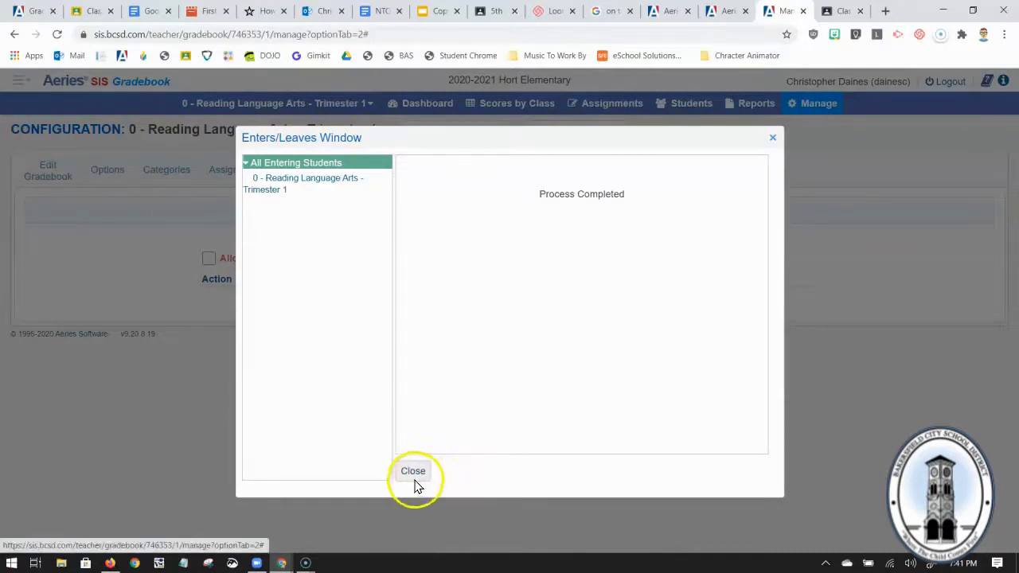
click(414, 476)
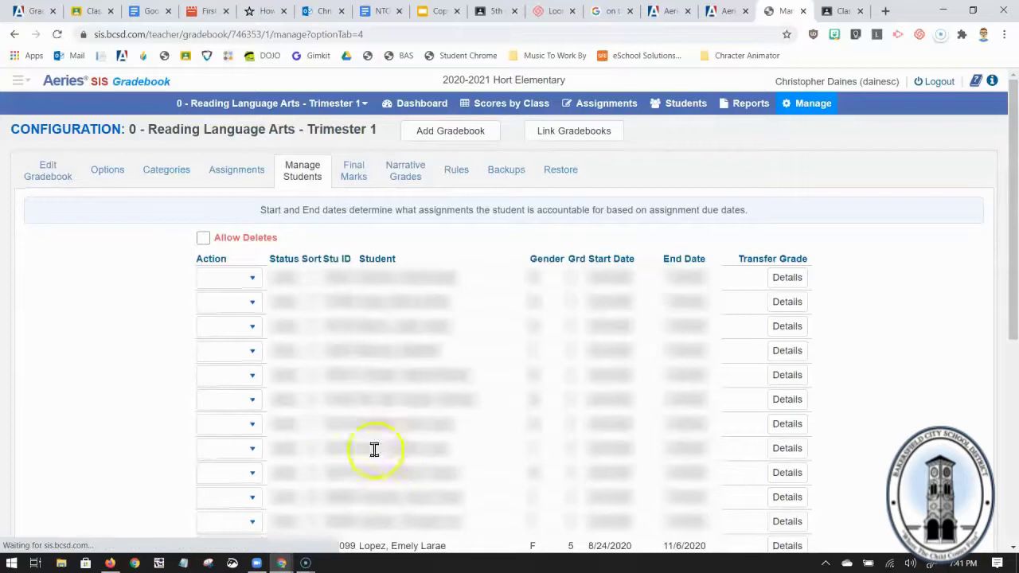